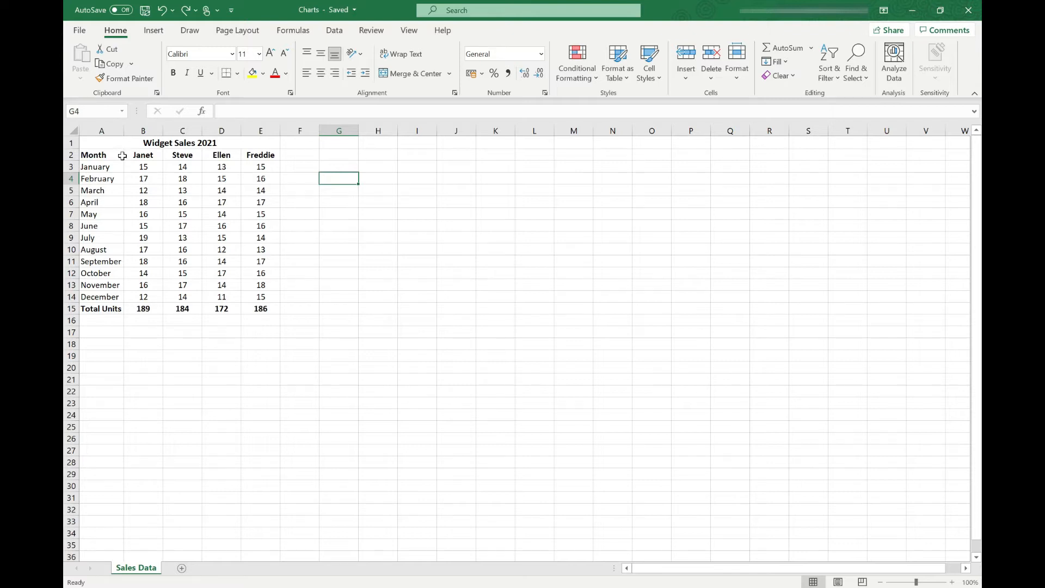
# - Insert the recommended Clustered Column chart for the monthly sales table in A2:E15
pyautogui.moveTo(111, 156); pyautogui.dragTo(269, 310)
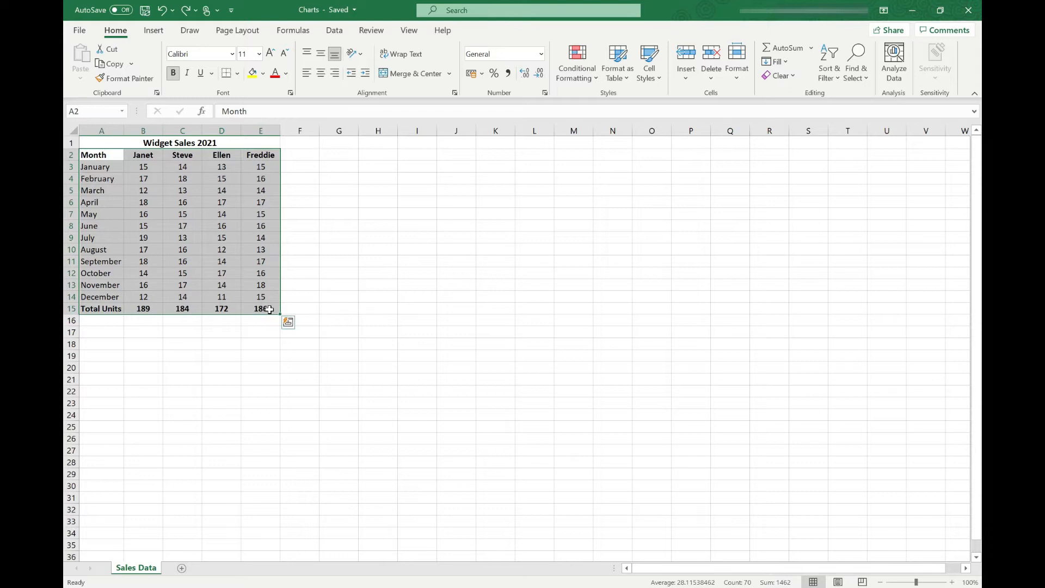
pyautogui.click(154, 31)
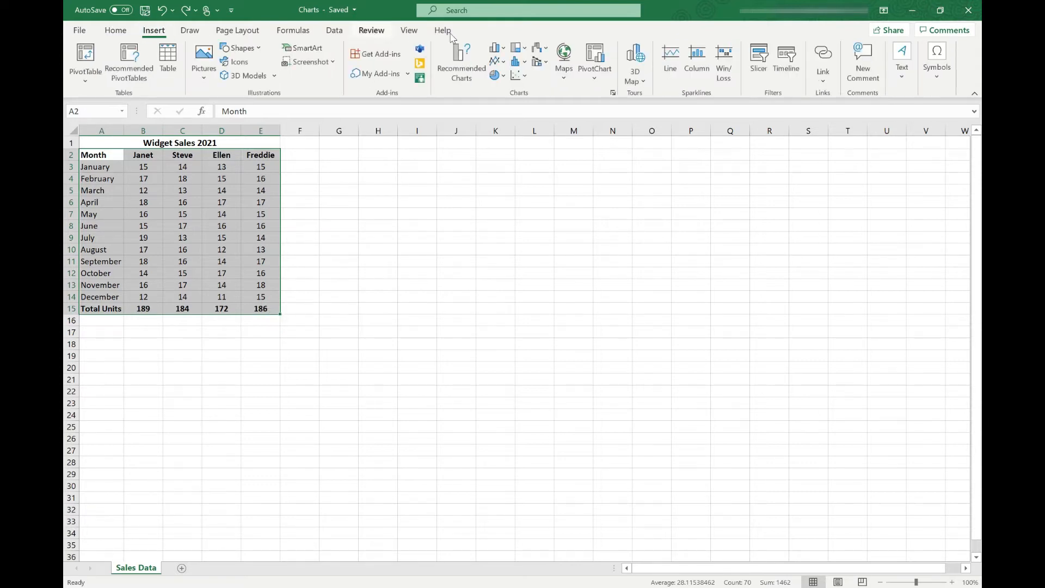
pyautogui.click(461, 71)
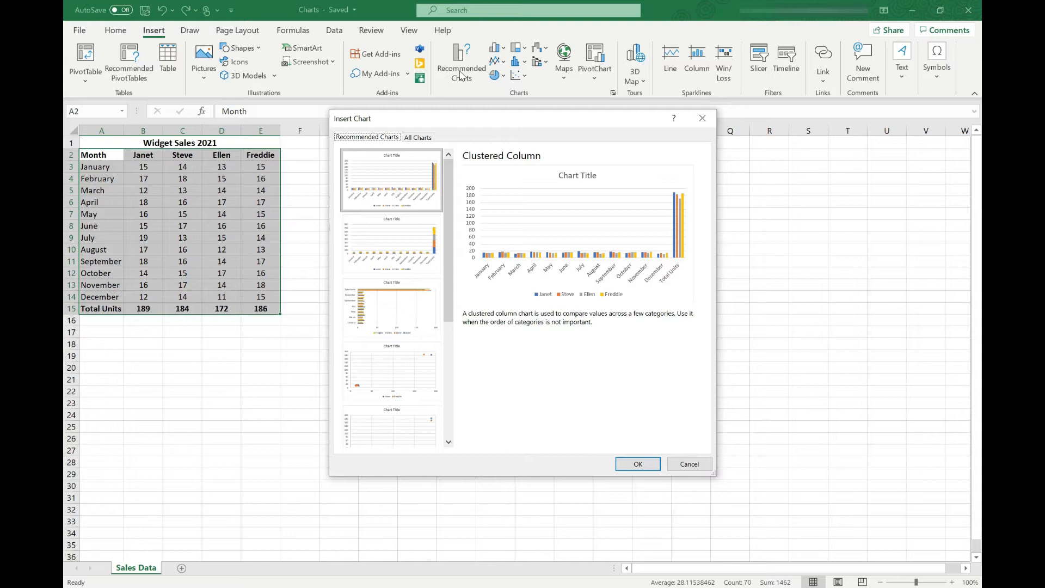
pyautogui.scroll(-3, 410, 213)
pyautogui.scroll(2, 411, 226)
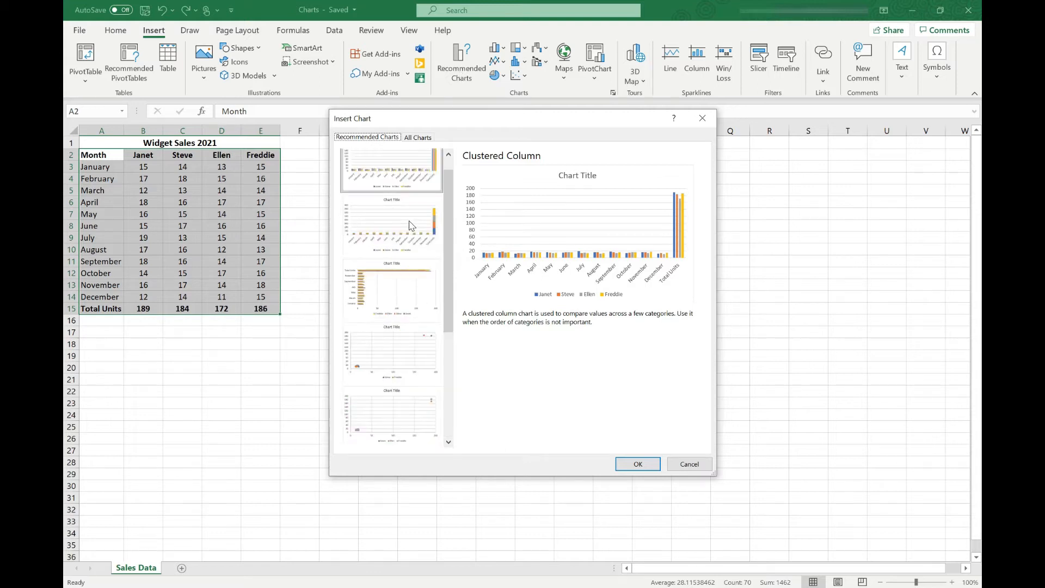
pyautogui.scroll(1, 411, 224)
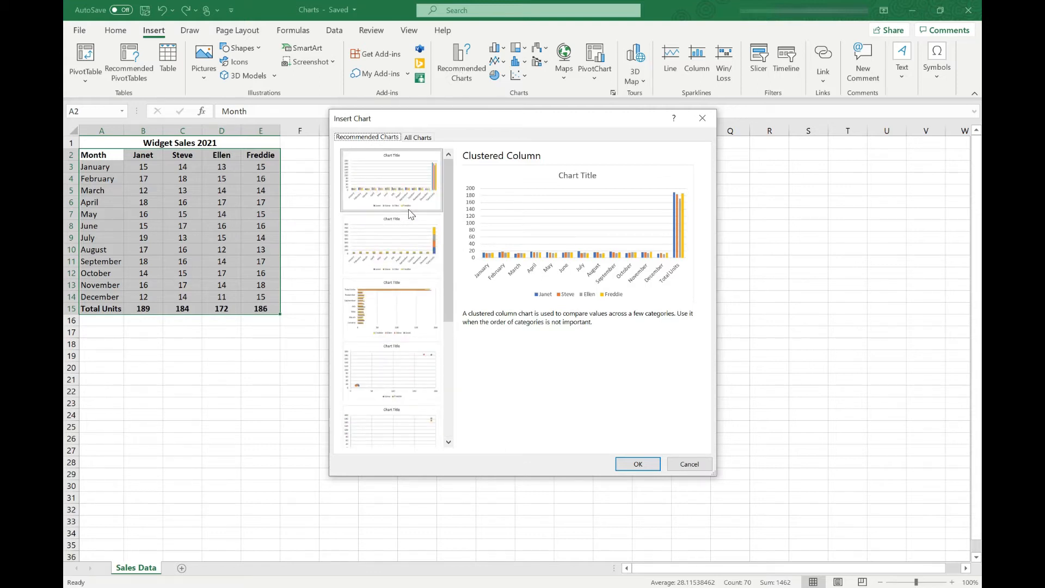
pyautogui.click(418, 138)
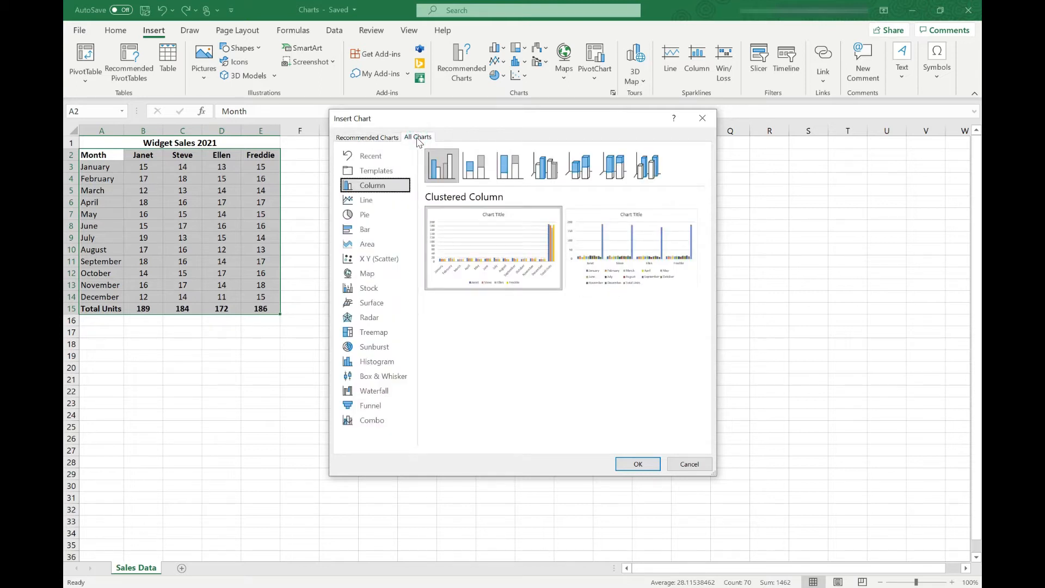
pyautogui.click(381, 139)
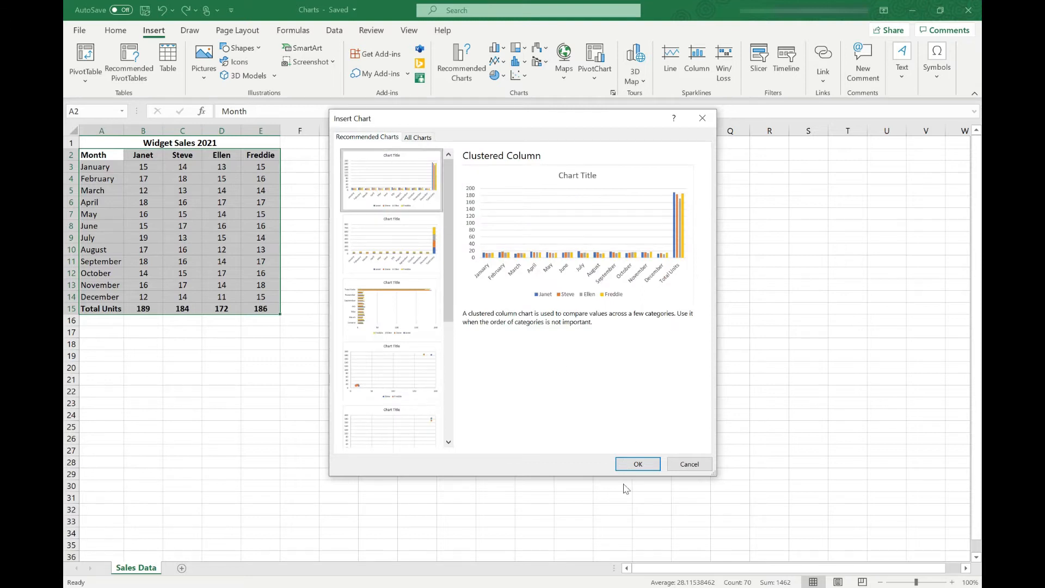
pyautogui.click(638, 464)
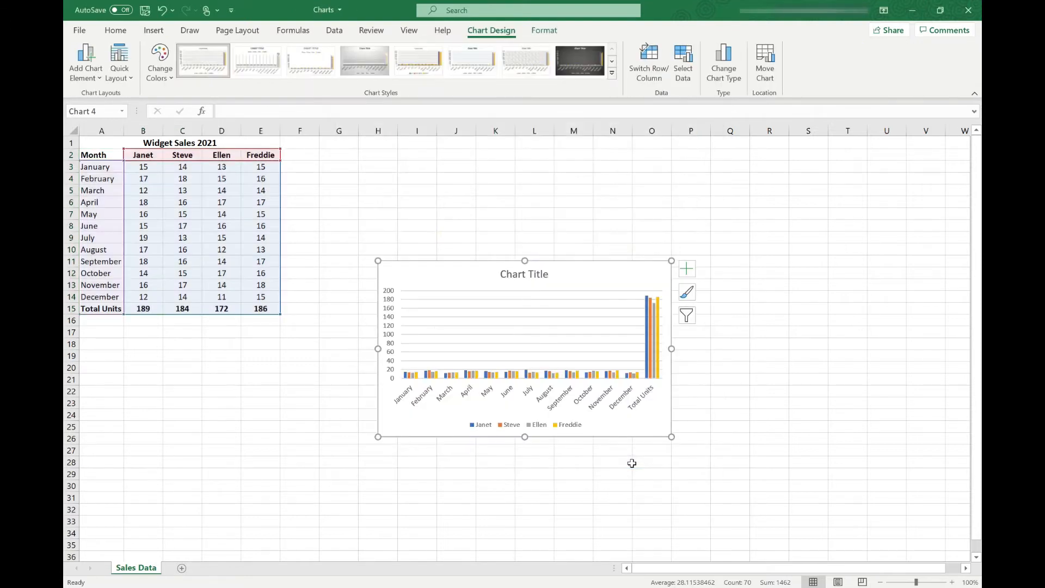
# - Filter the Total Units category out of the chart so only the January to December values are plotted
pyautogui.click(689, 318)
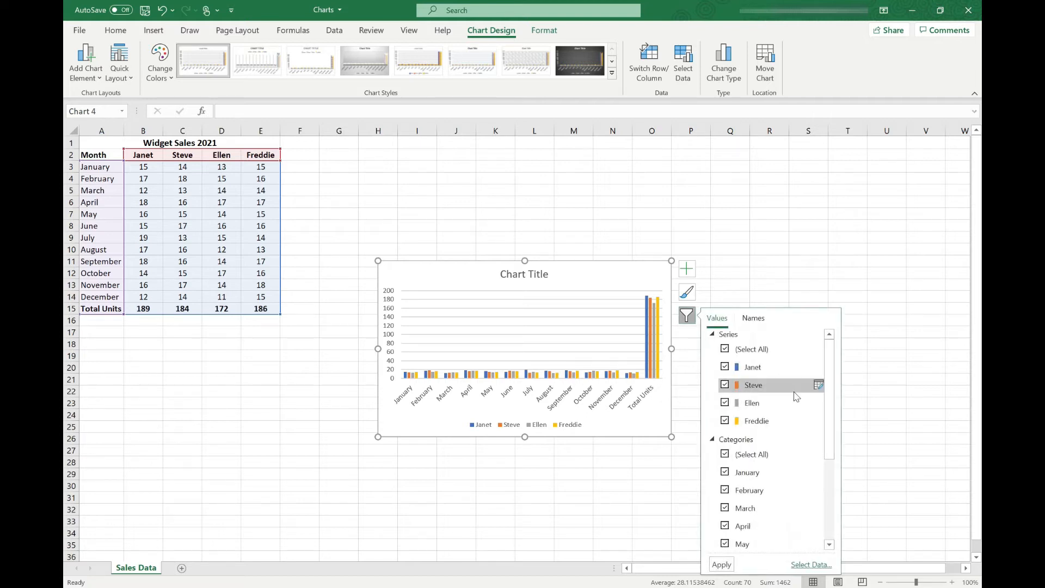
pyautogui.scroll(-3, 794, 400)
pyautogui.click(725, 540)
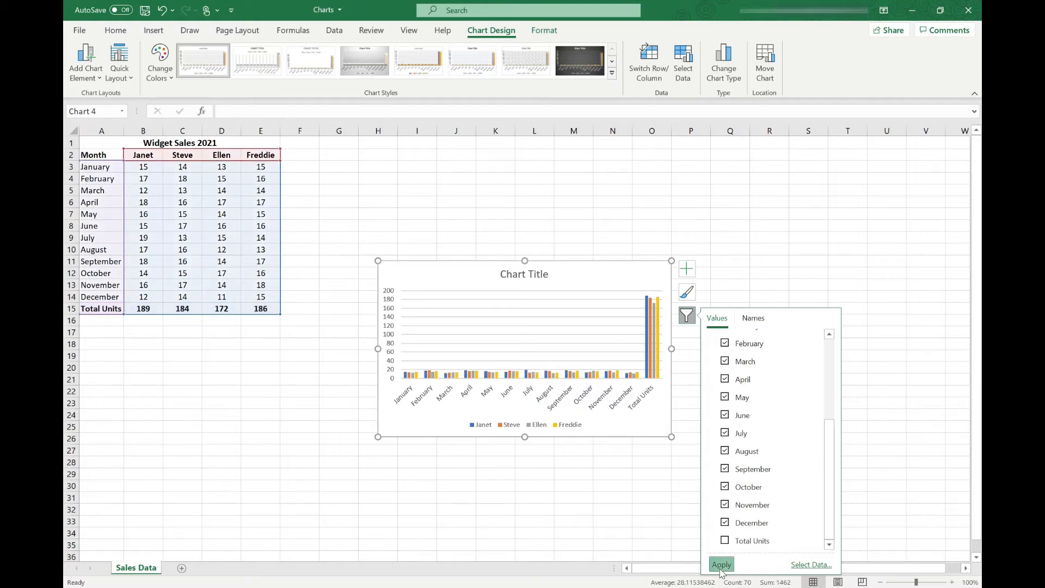
pyautogui.click(722, 565)
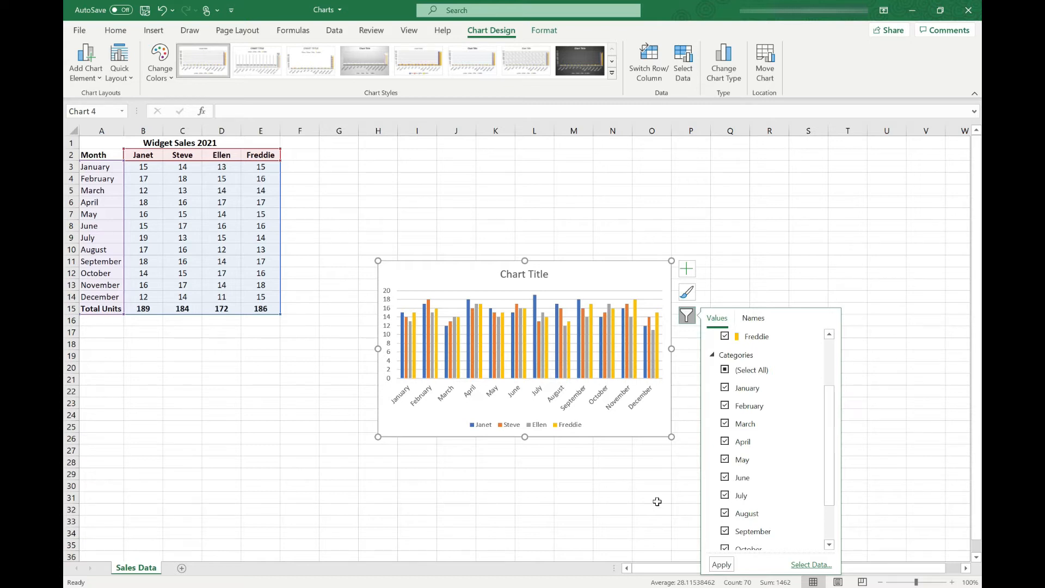
# - Enlarge the chart beside the table to span about columns F to R and rows 5 to 29
pyautogui.click(611, 270)
pyautogui.moveTo(673, 262); pyautogui.dragTo(791, 191)
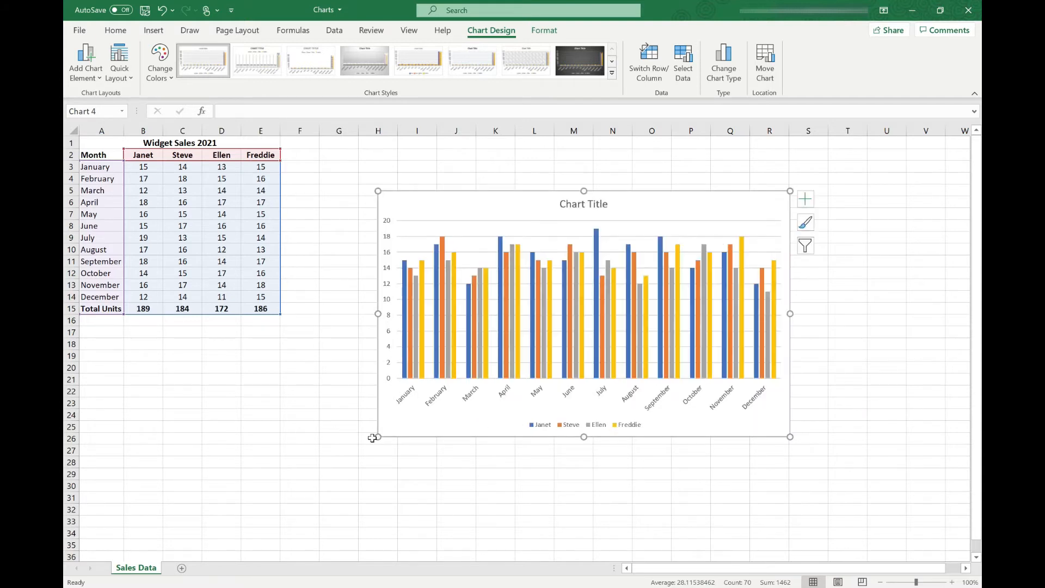
pyautogui.moveTo(378, 437); pyautogui.dragTo(305, 453)
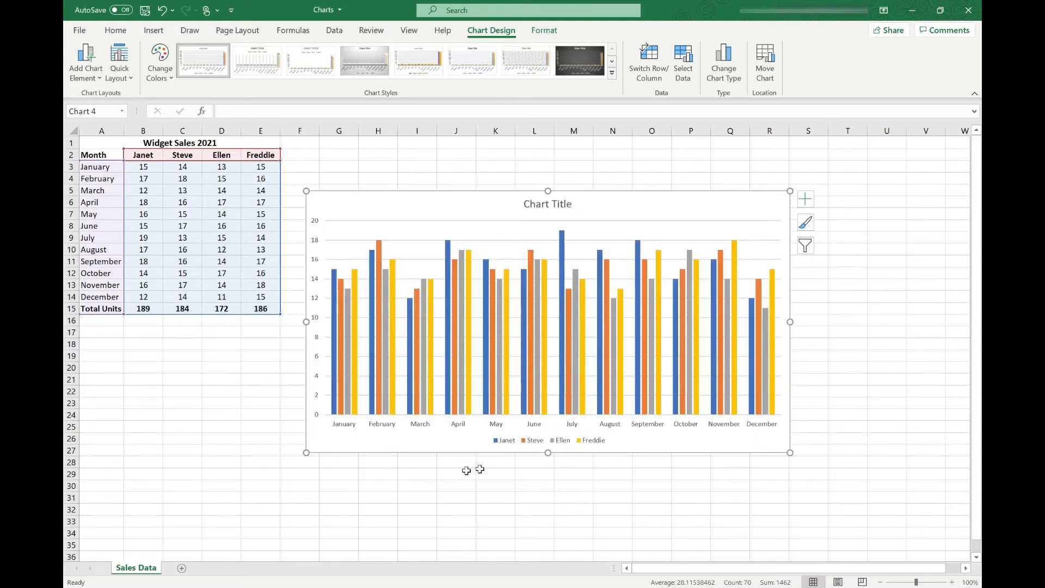
pyautogui.moveTo(548, 452); pyautogui.dragTo(546, 474)
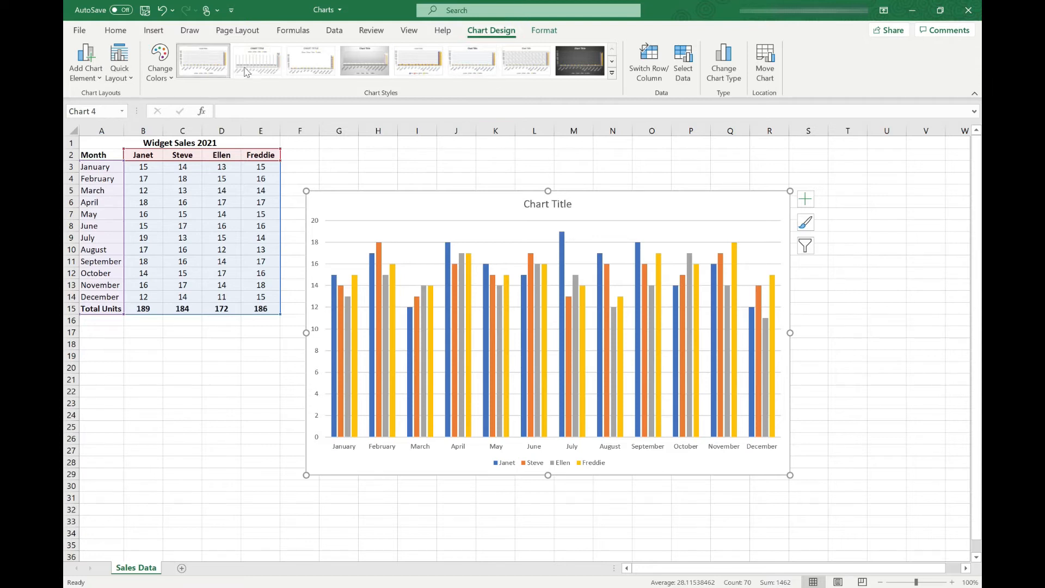
# - Apply chart Style 5 and a quick layout with both axis titles and the legend beside the plot
pyautogui.click(261, 70)
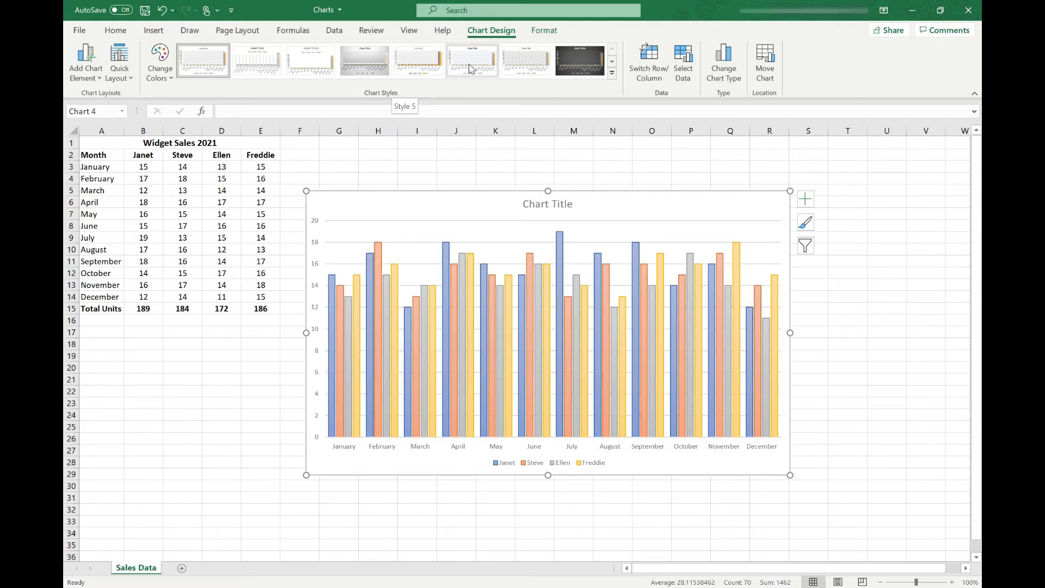
pyautogui.click(419, 64)
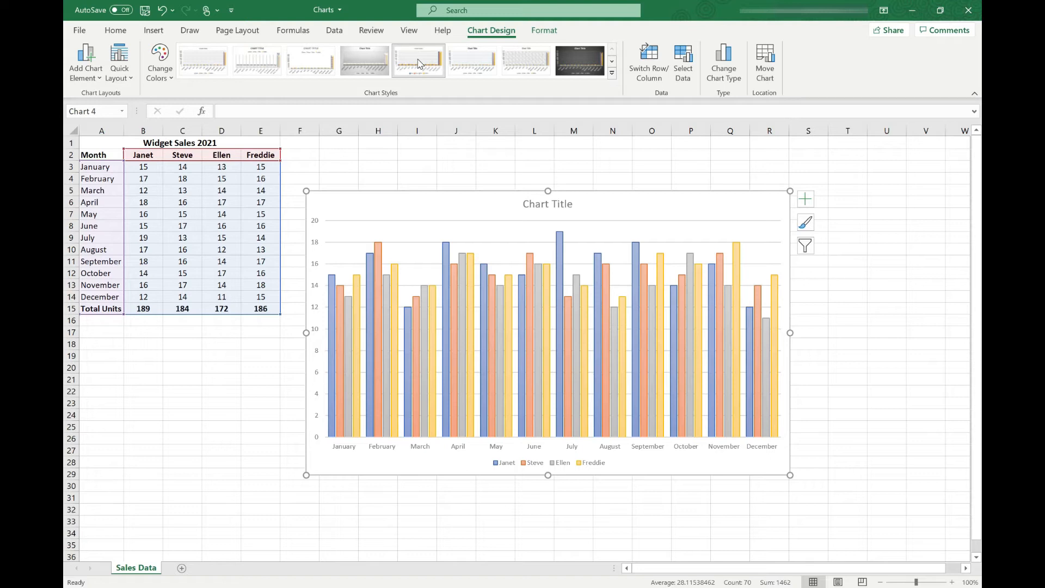
pyautogui.click(121, 79)
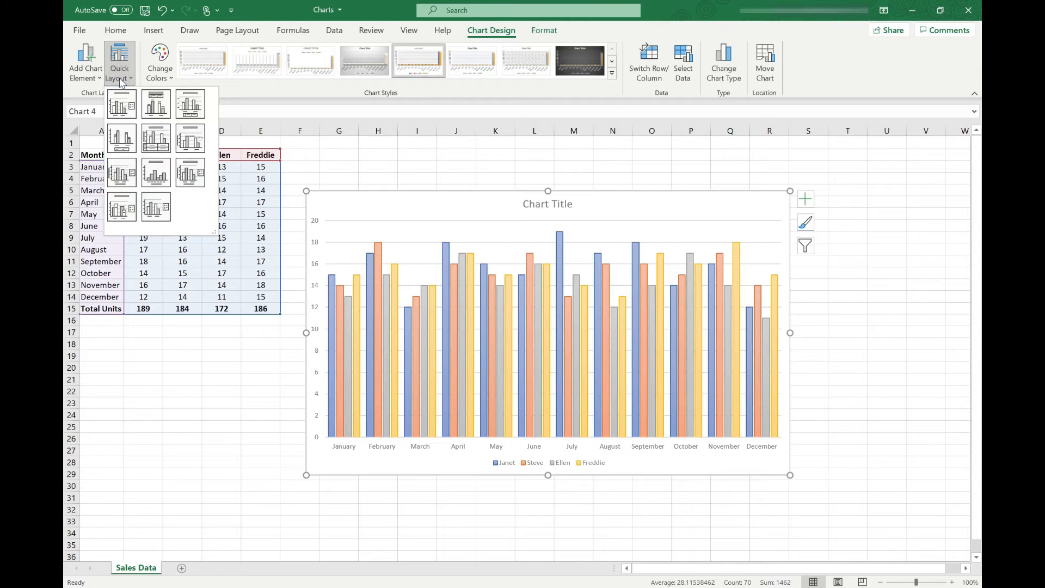
pyautogui.click(190, 173)
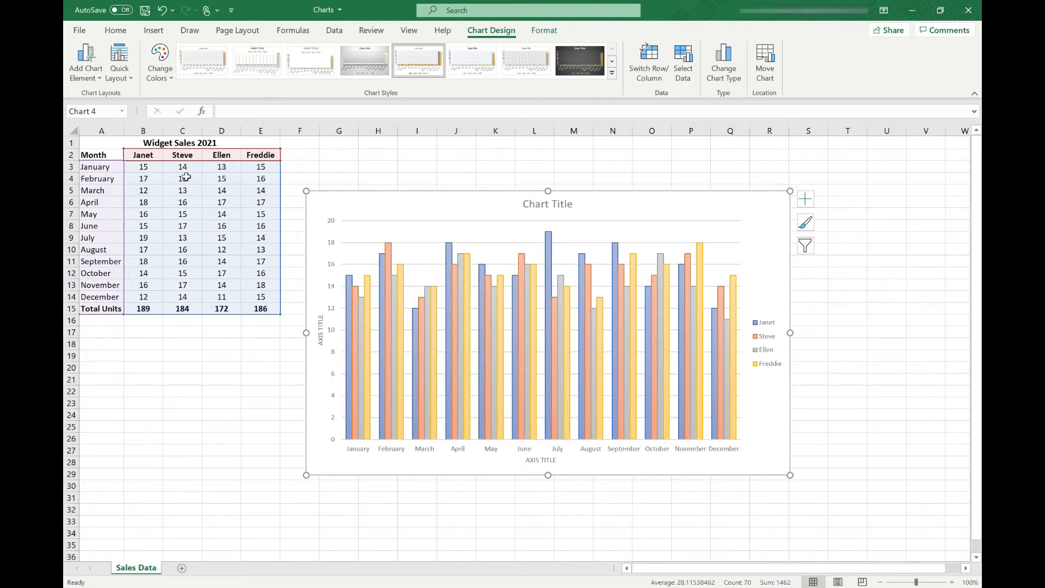
# - Link the vertical axis title to the Total Units label in cell A15
pyautogui.doubleClick(320, 328)
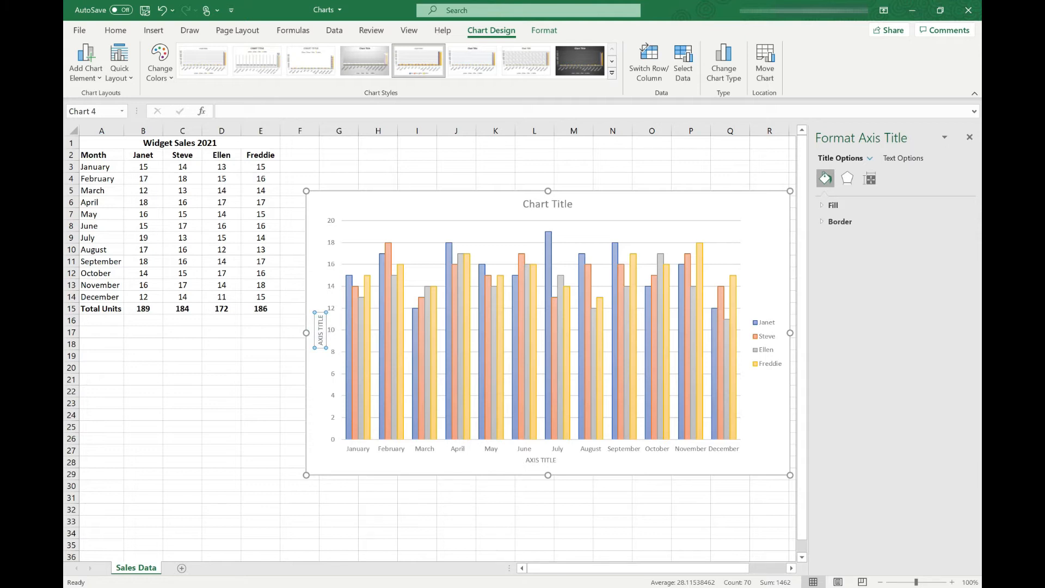
pyautogui.write('=')
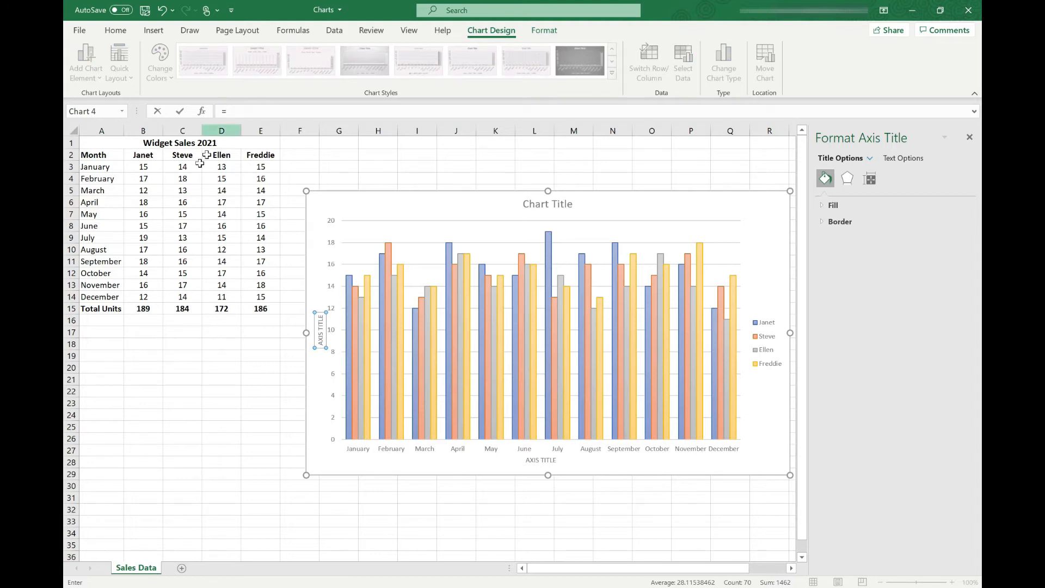
pyautogui.click(102, 310)
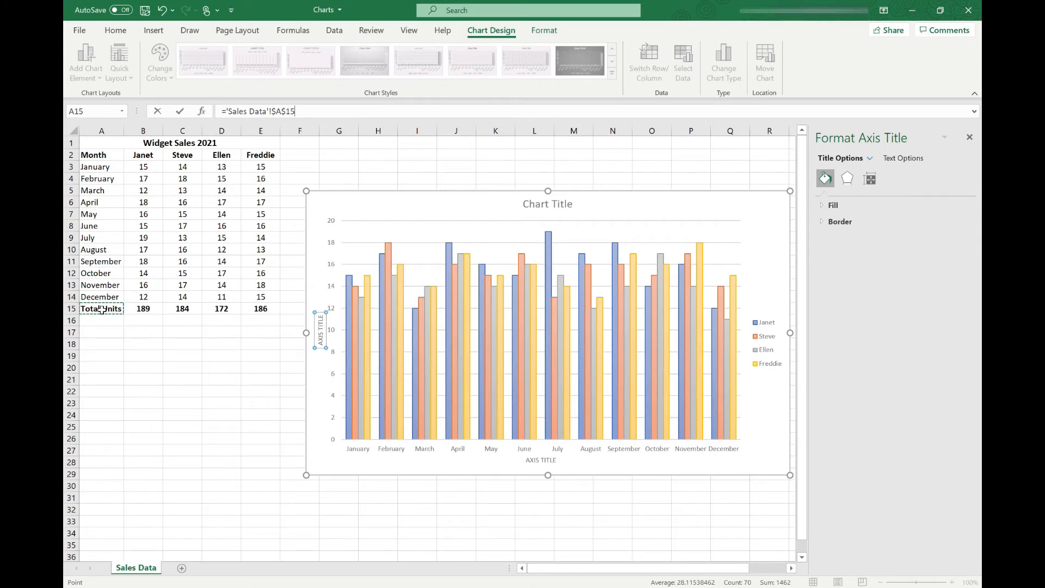
pyautogui.press('Return')
# - Link the horizontal axis title to the Month header in cell A2
pyautogui.click(537, 461)
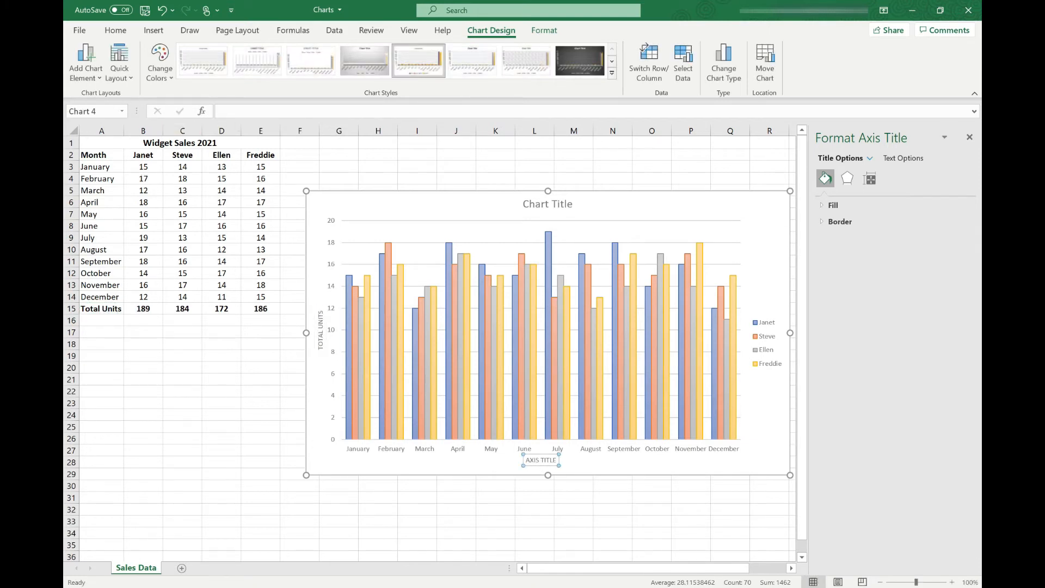
pyautogui.click(250, 112)
pyautogui.write('=')
pyautogui.click(97, 154)
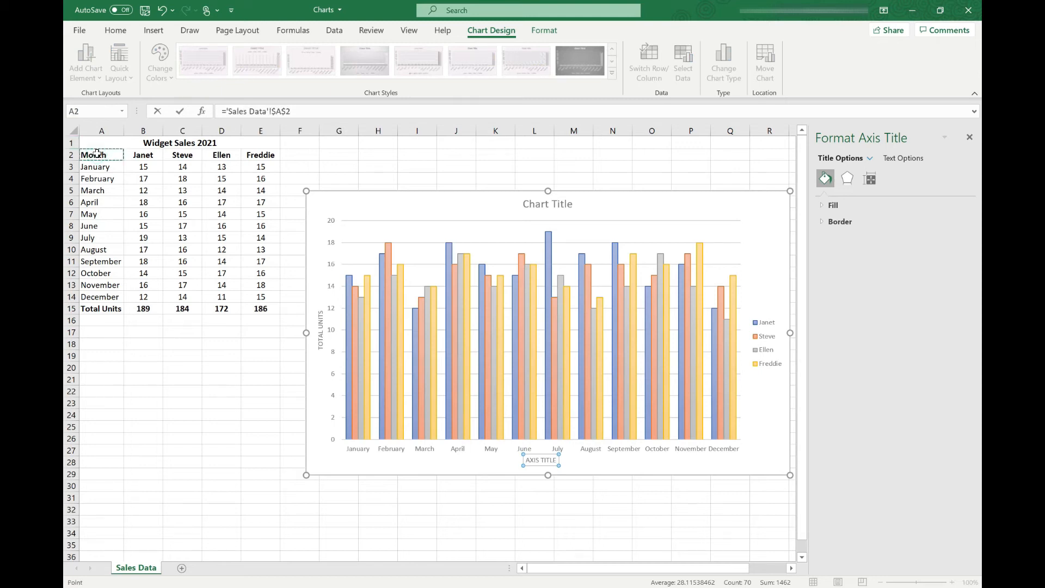
pyautogui.press('Return')
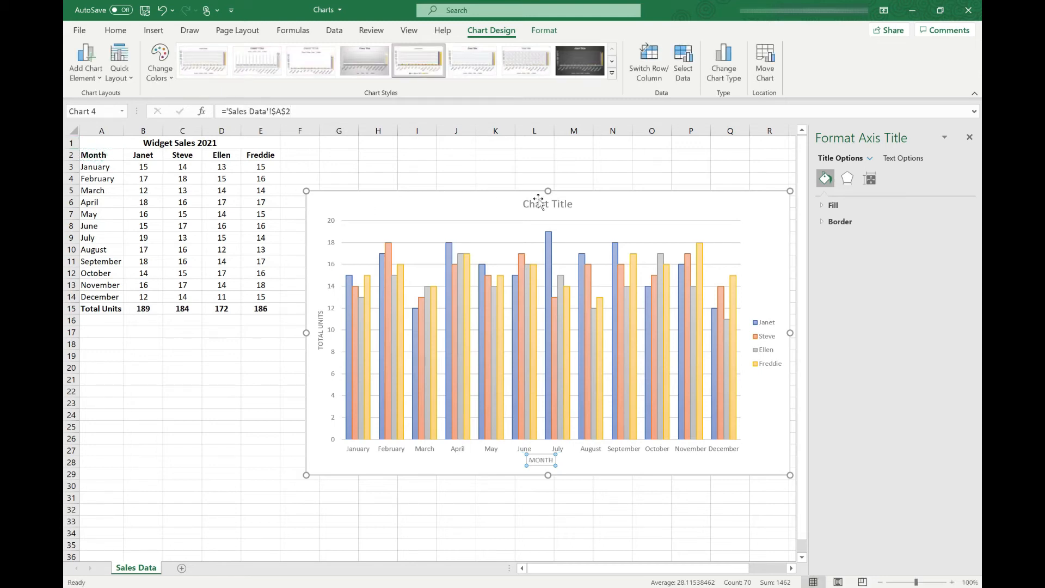
# - Link the chart title to the Widget Sales 2021 heading in the merged cells A1:E1
pyautogui.click(543, 208)
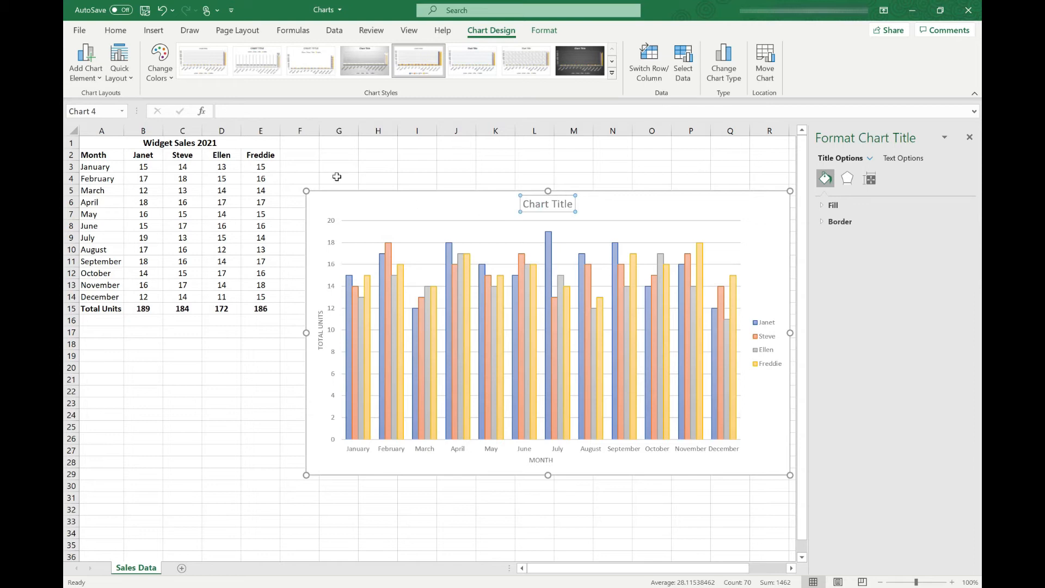
pyautogui.write('=')
pyautogui.click(149, 142)
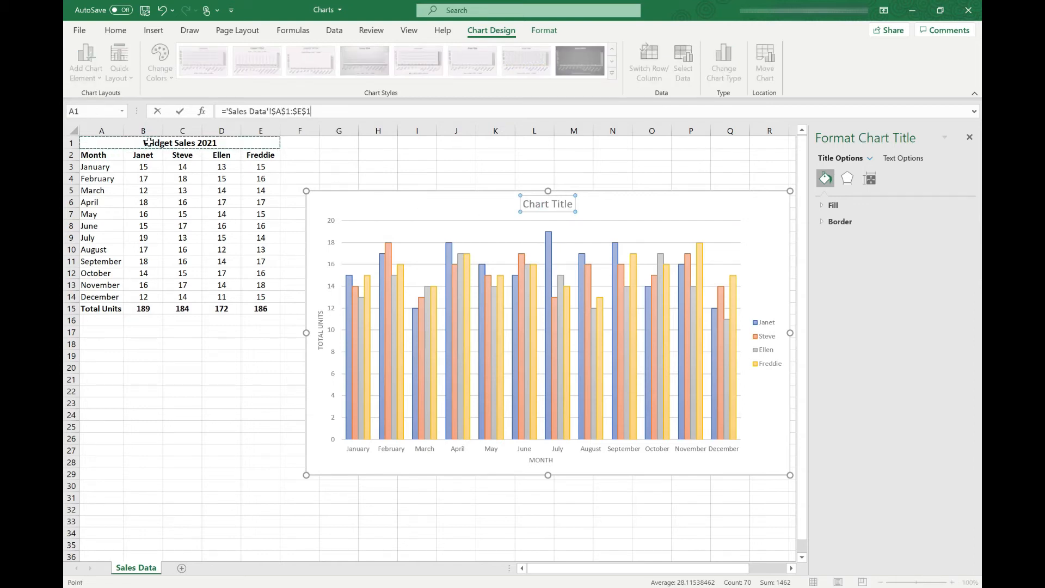
pyautogui.press('Return')
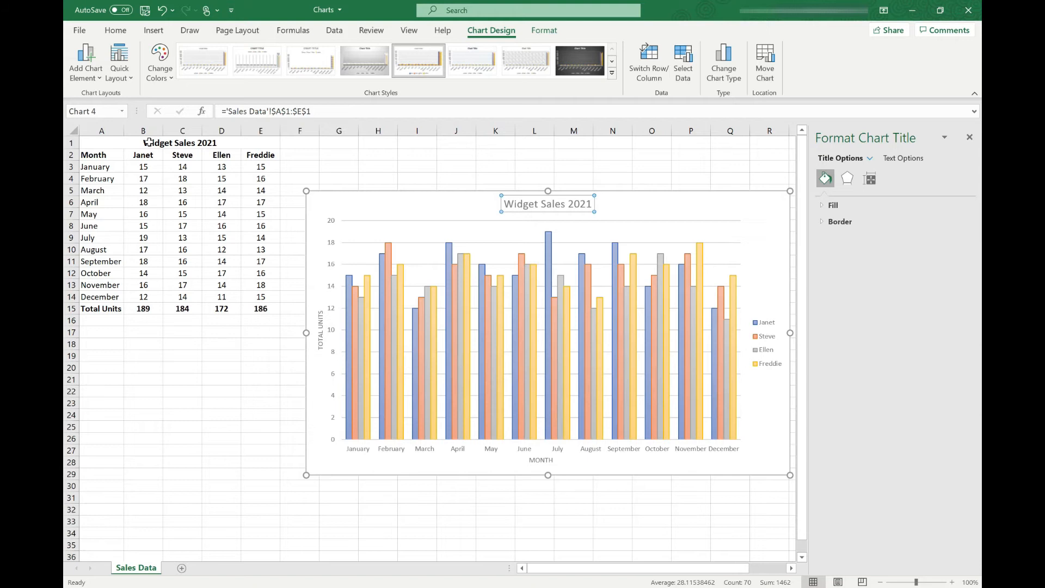
# - Add Outside End data labels to the columns and widen the chart slightly toward the table
pyautogui.click(100, 78)
pyautogui.moveTo(106, 157)
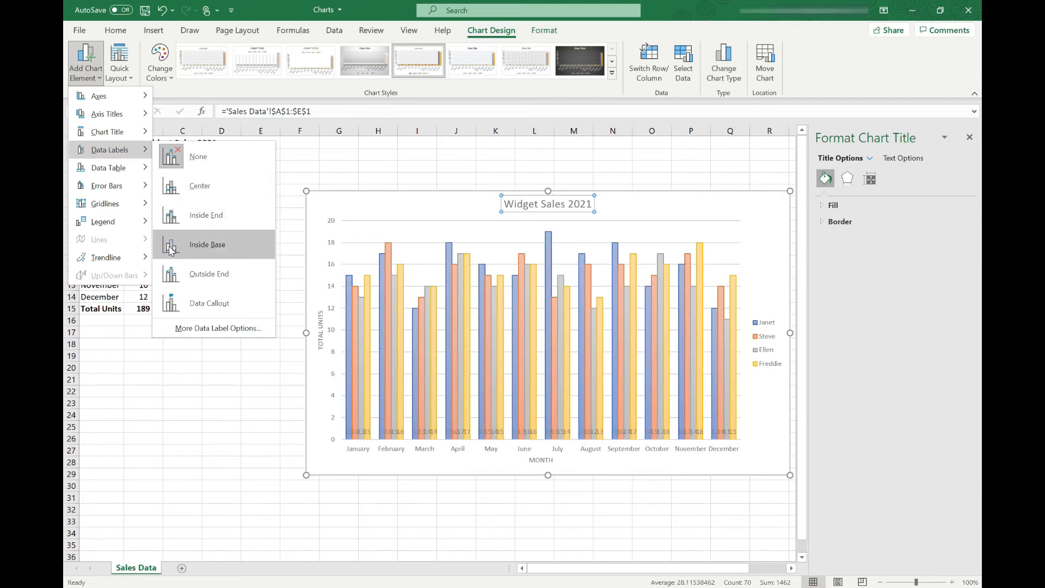
pyautogui.click(173, 280)
pyautogui.moveTo(305, 333); pyautogui.dragTo(293, 333)
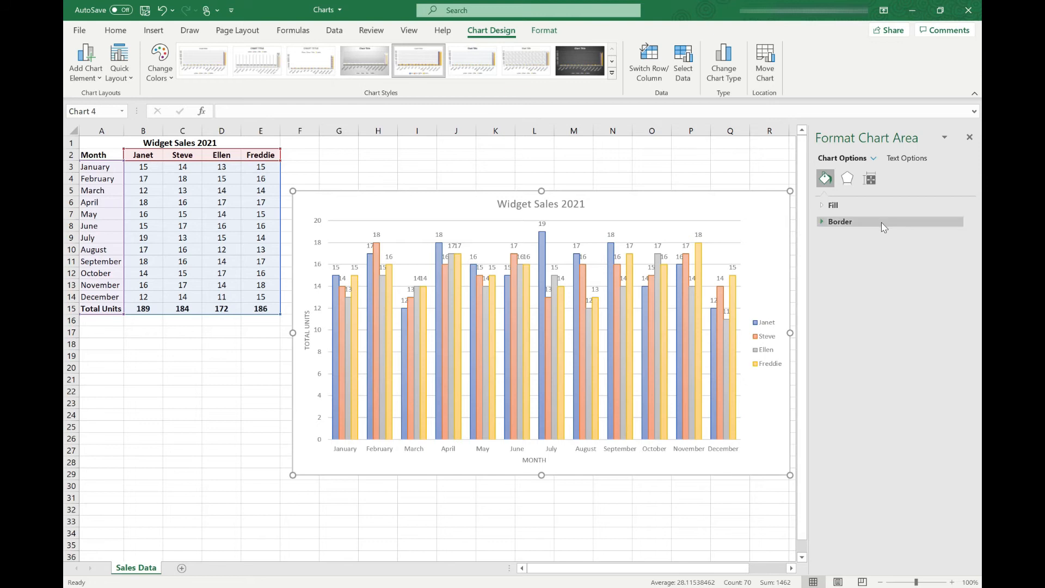
# - Give the chart area a pattern fill with the light dotted pattern and close the formatting options
pyautogui.click(839, 206)
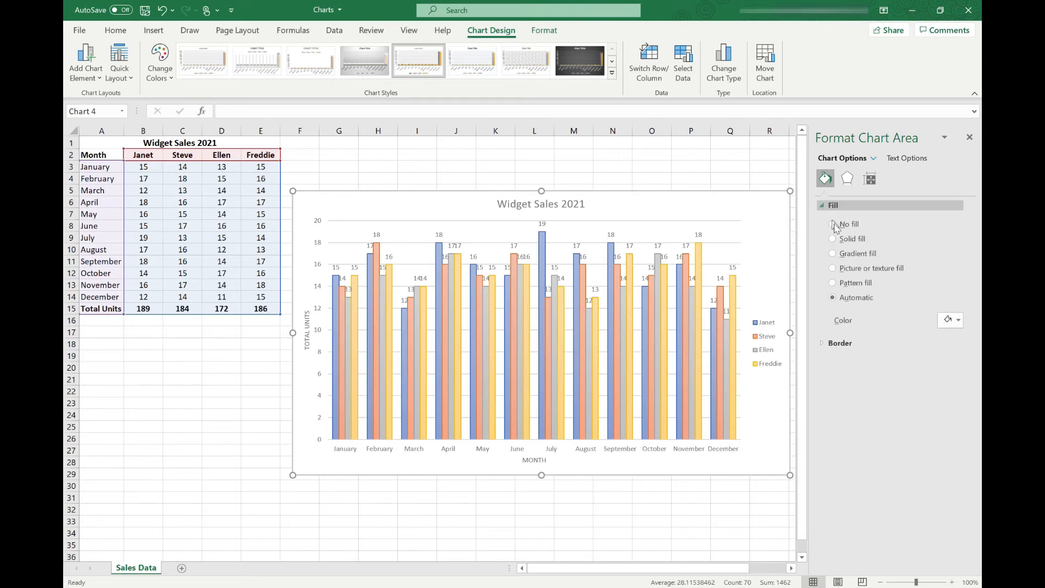
pyautogui.click(835, 239)
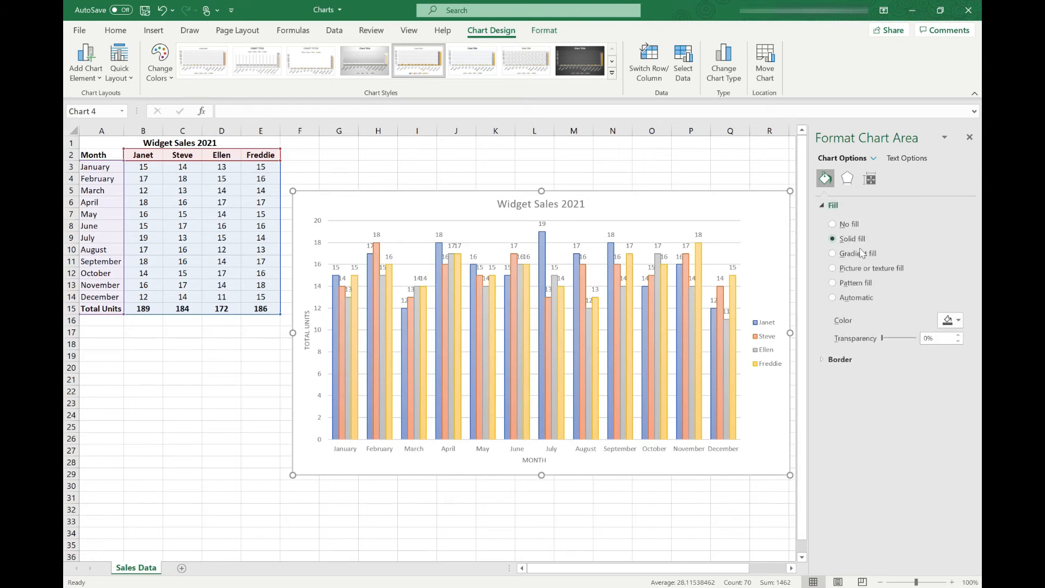
pyautogui.click(836, 285)
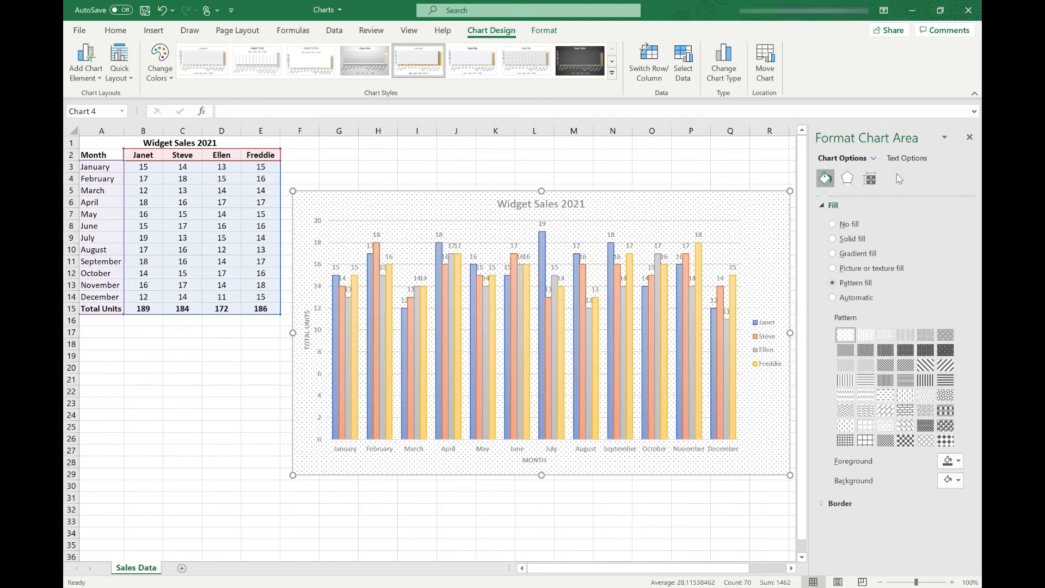
pyautogui.click(970, 139)
# - Move the finished chart up a few rows and delete it from the sheet
pyautogui.moveTo(762, 202); pyautogui.dragTo(763, 173)
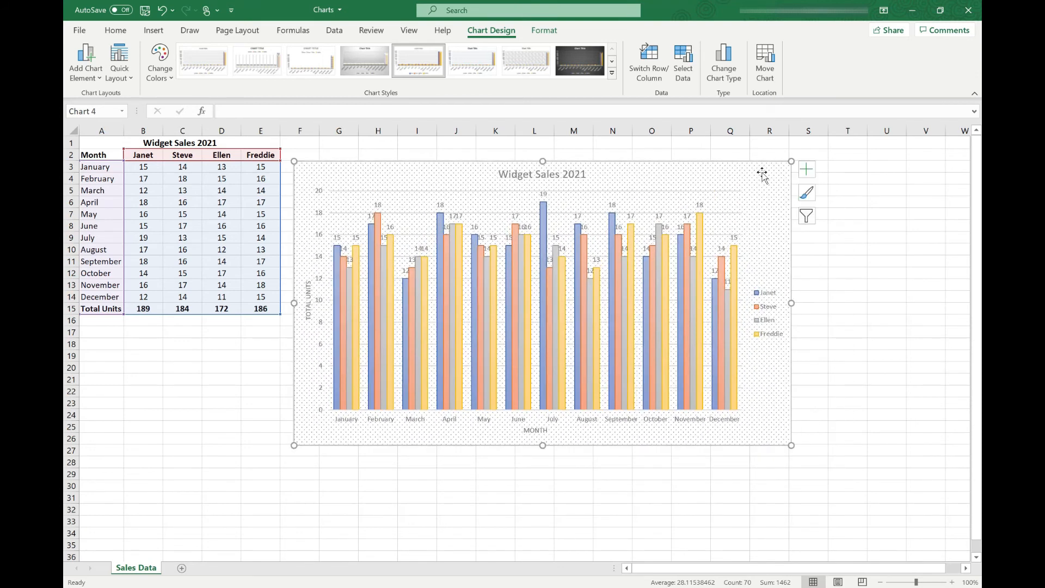
pyautogui.press('Delete')
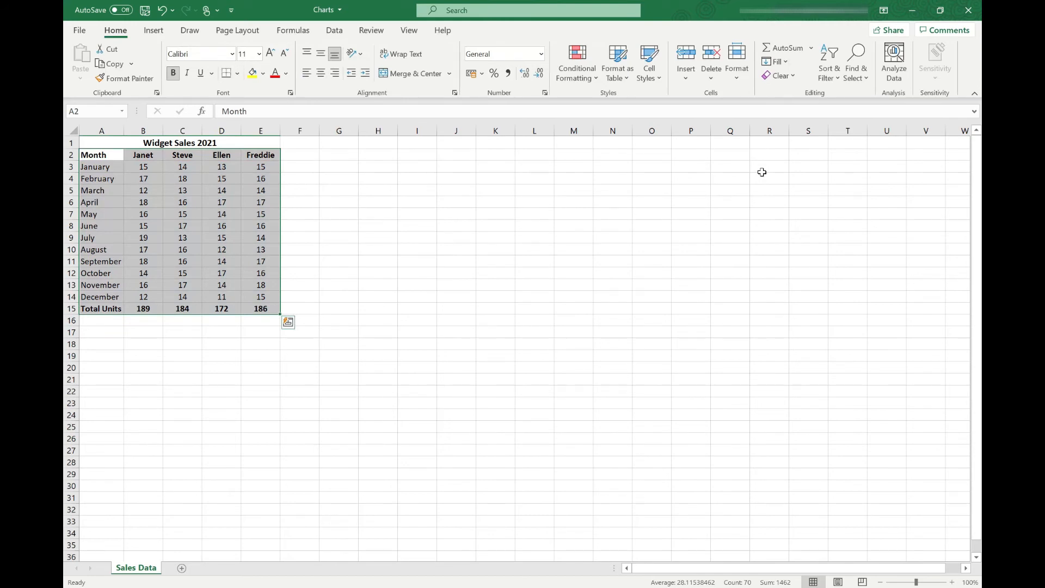
# - Insert a clustered column chart of the selected sales data through Quick Analysis and delete it again
pyautogui.click(289, 326)
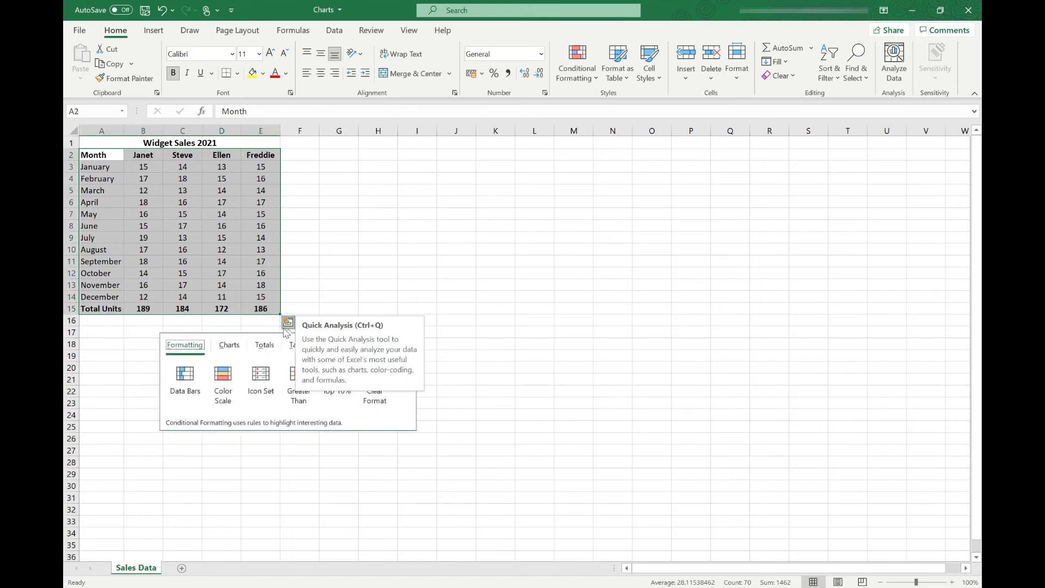
pyautogui.click(231, 349)
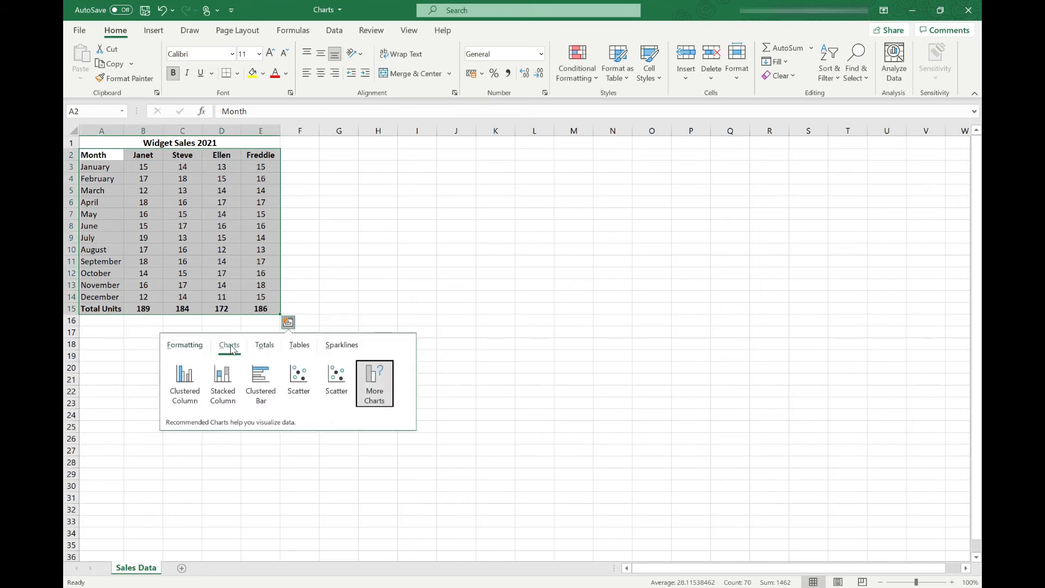
pyautogui.click(184, 388)
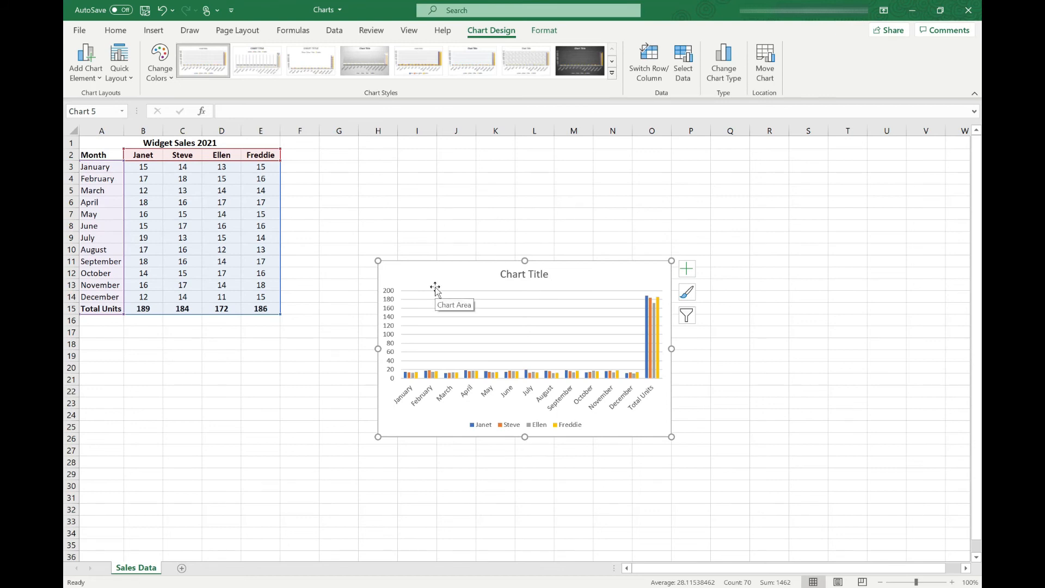
pyautogui.press('Delete')
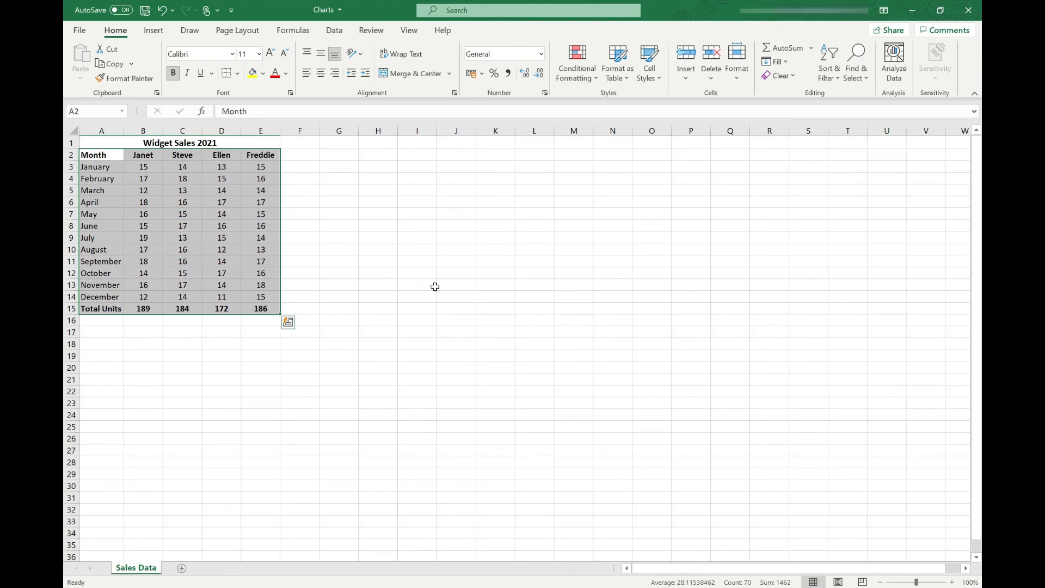
# - Insert the default embedded chart of the selected table directly on the Sales Data sheet, and remove it
pyautogui.hotkey('alt', 'F1')
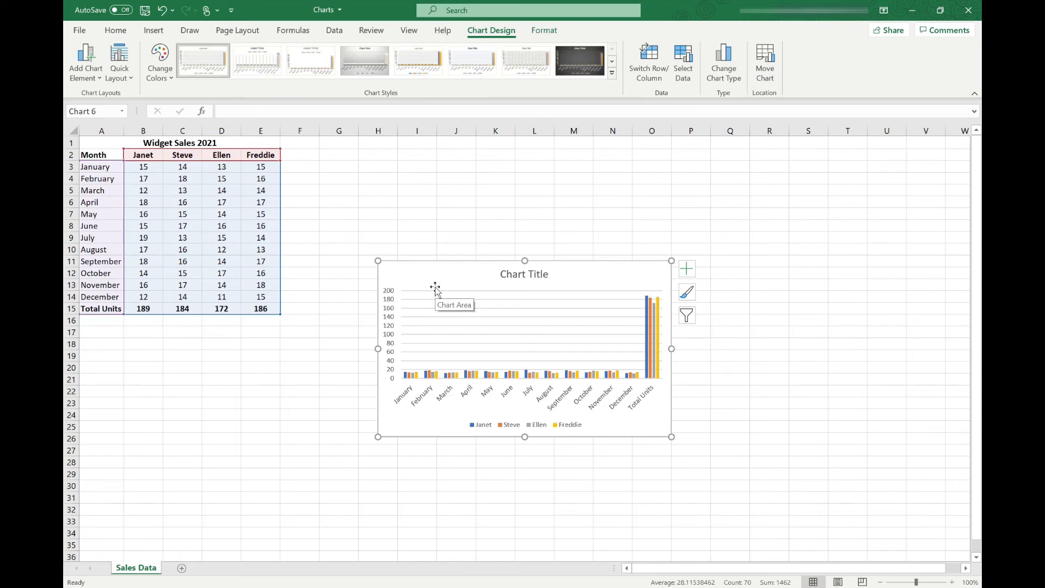
pyautogui.press('Delete')
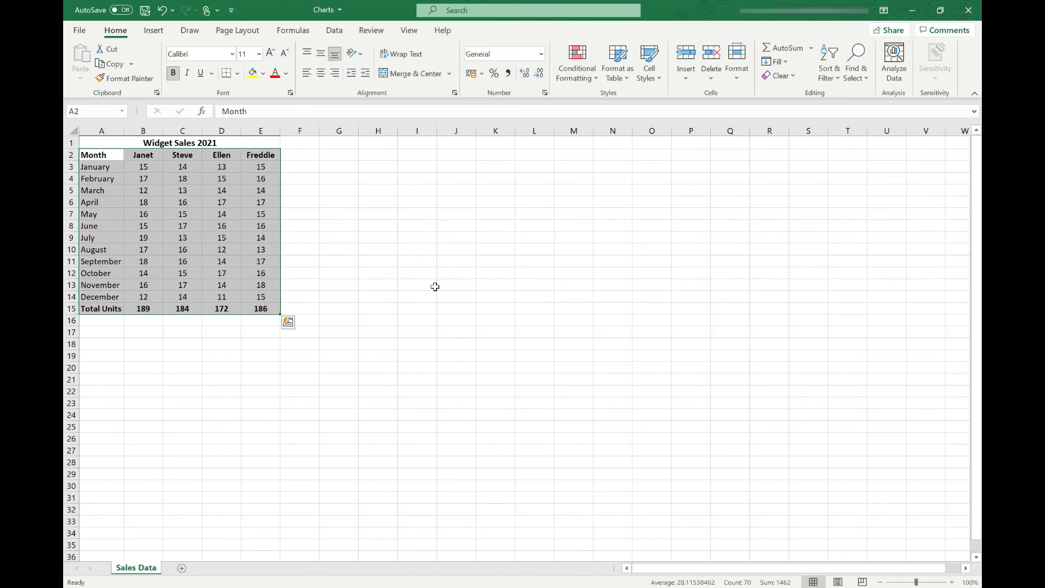
# - Chart the selected data on a separate chart sheet and link its title to the Widget Sales 2021 heading in A1:E1 of Sales Data
pyautogui.press('F11')
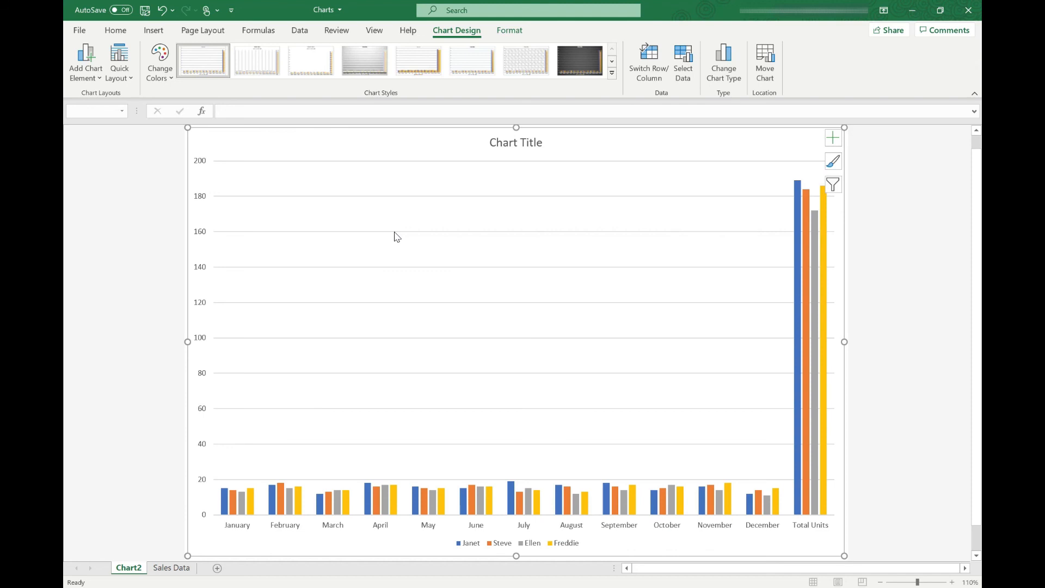
pyautogui.doubleClick(517, 144)
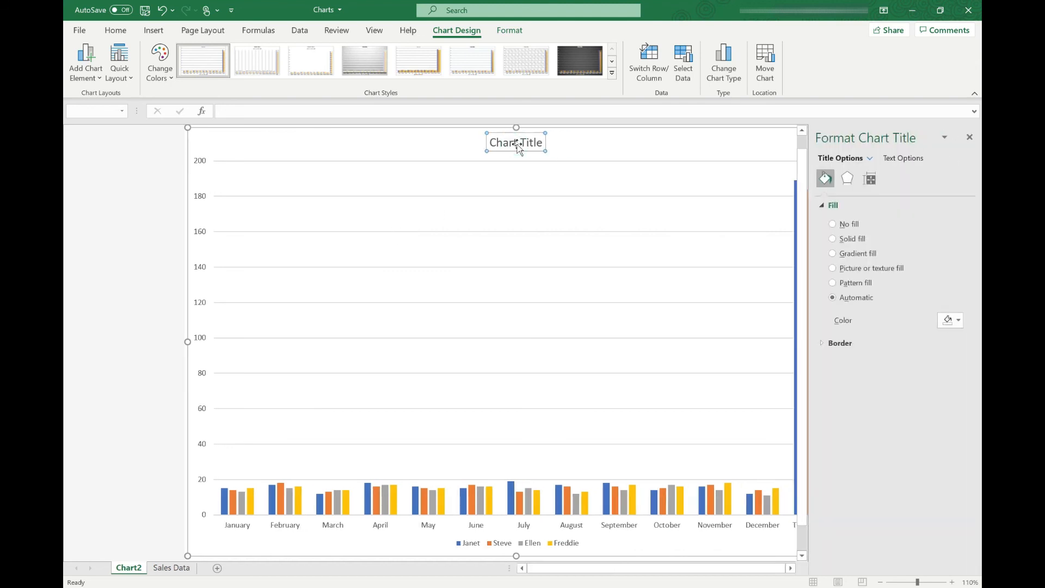
pyautogui.click(171, 568)
pyautogui.click(184, 144)
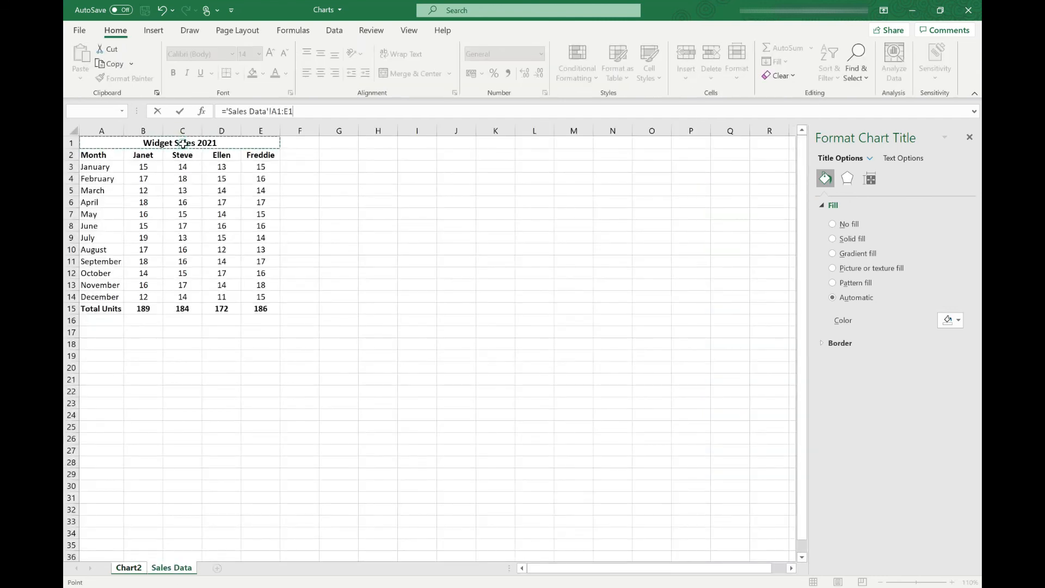
pyautogui.press('Return')
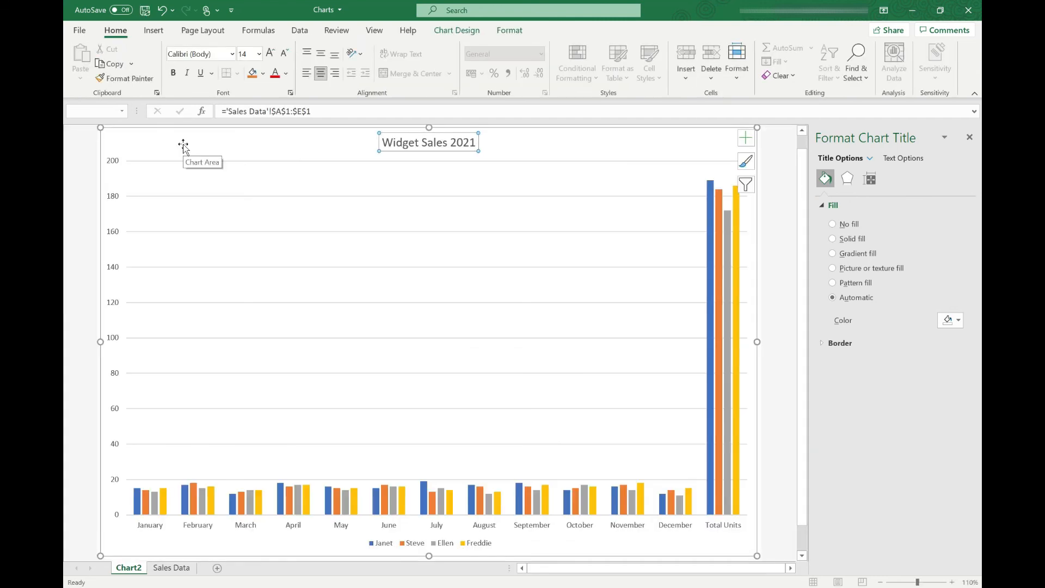